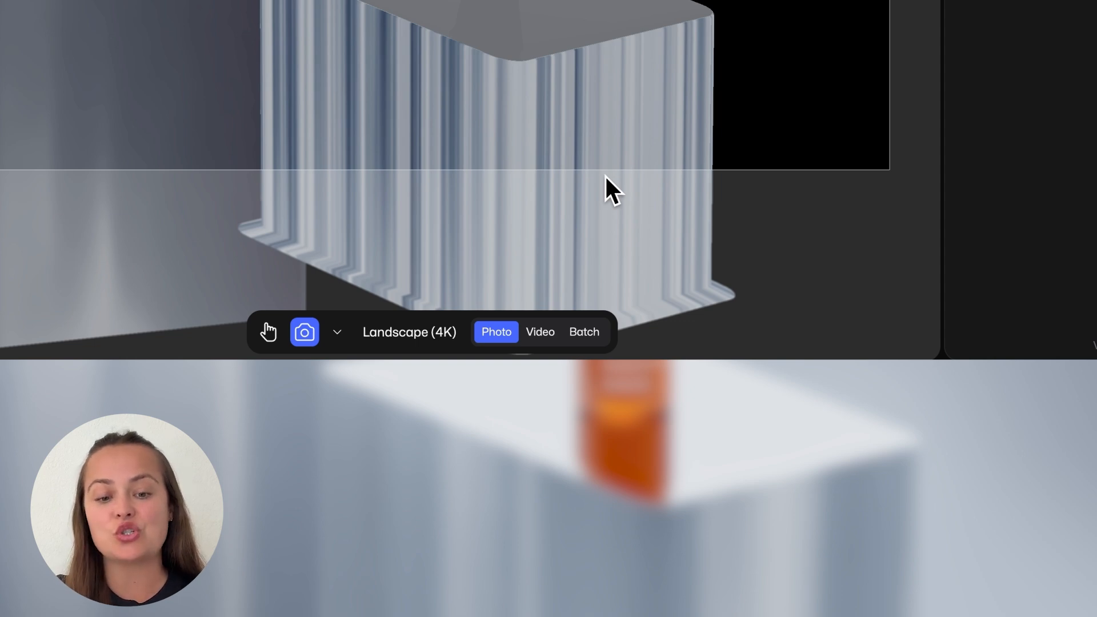
Switch to batch rendering and set Tube_orange Moisture Surge Gel Cream as the digital twin placeholder.
{"action": "left_click", "coordinate": [584, 332]}
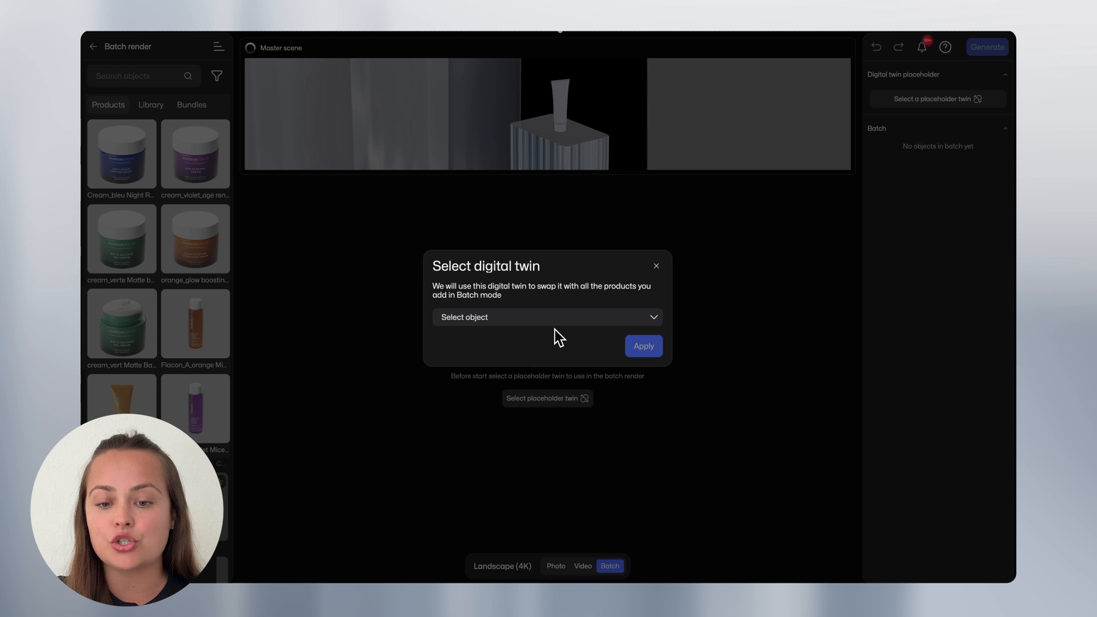
{"action": "left_click", "coordinate": [493, 321]}
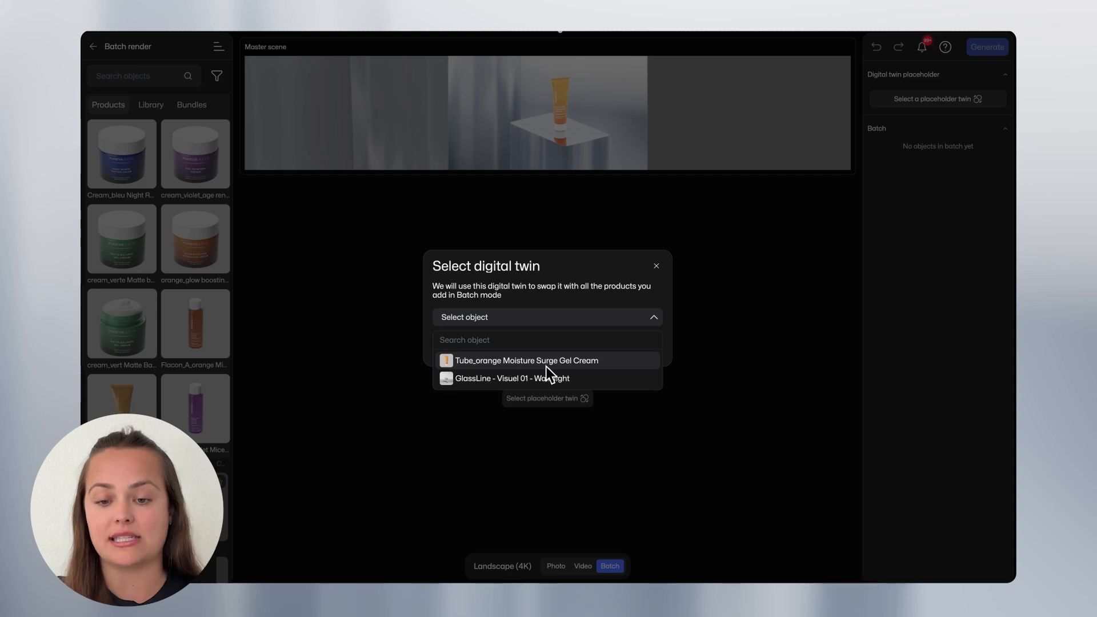
{"action": "left_click", "coordinate": [486, 365]}
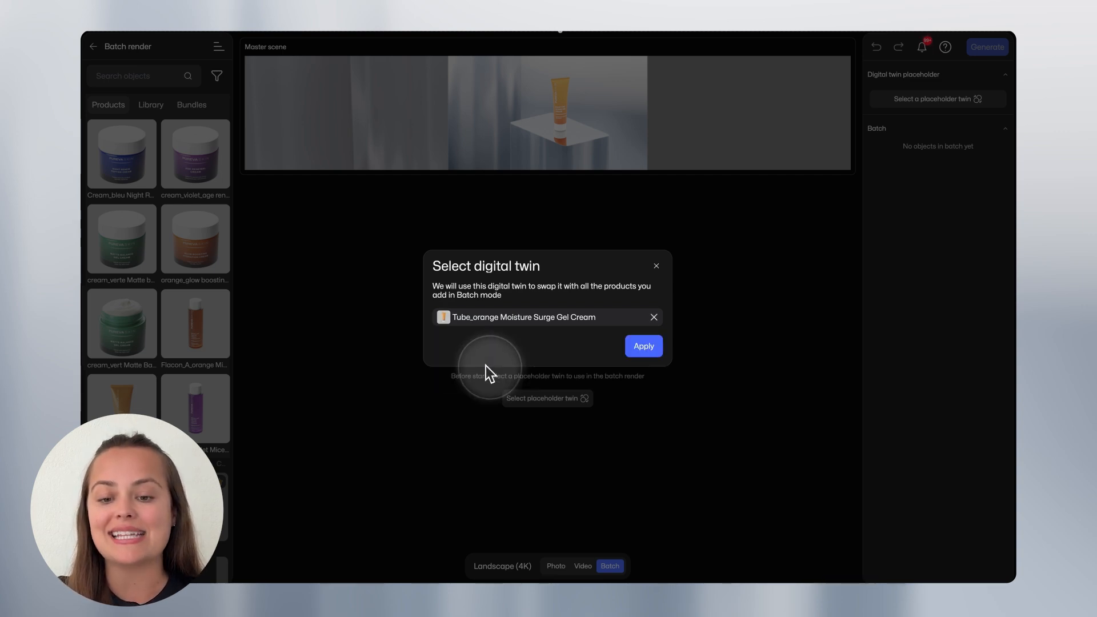
{"action": "left_click", "coordinate": [646, 348]}
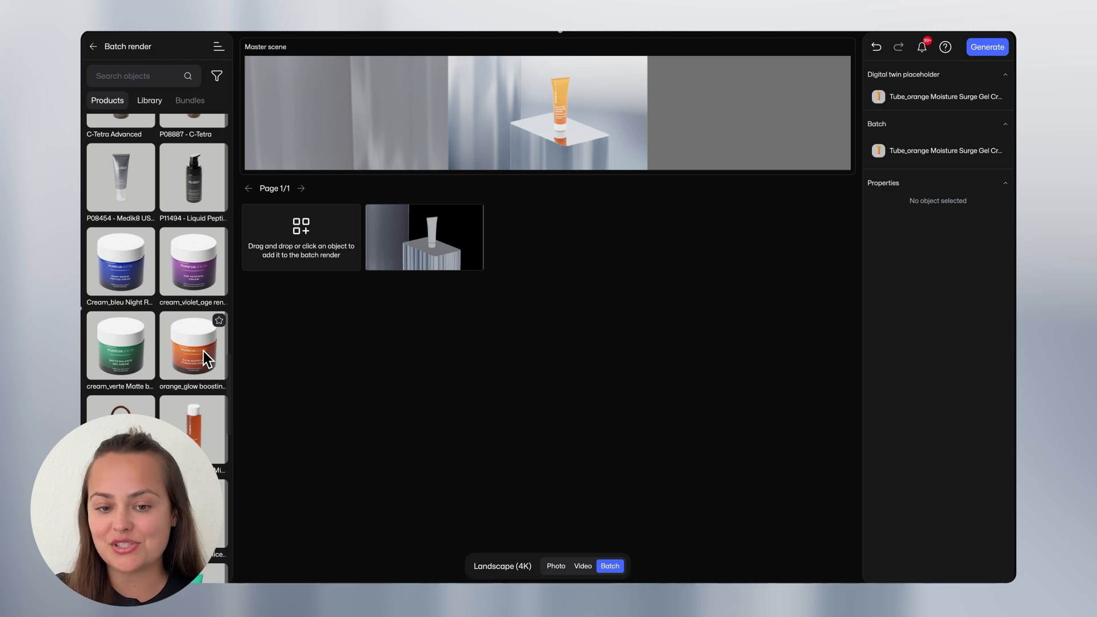
Add the orange_glow boosting jar, Flacon_A_orange Micellar Water, SPF50+ Melting Sun Cream, Cream_Orange Glow Boosting and Applicateur_orange Glow Correct products to the batch.
{"action": "left_click", "coordinate": [203, 351]}
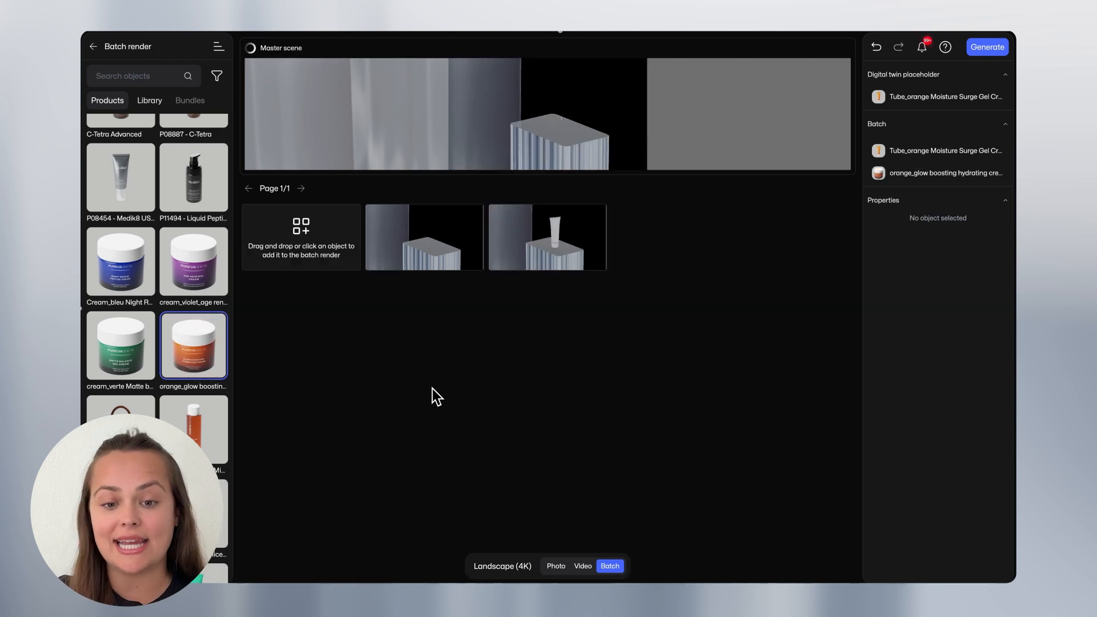
{"action": "left_click_drag", "start_coordinate": [195, 435], "coordinate": [333, 245]}
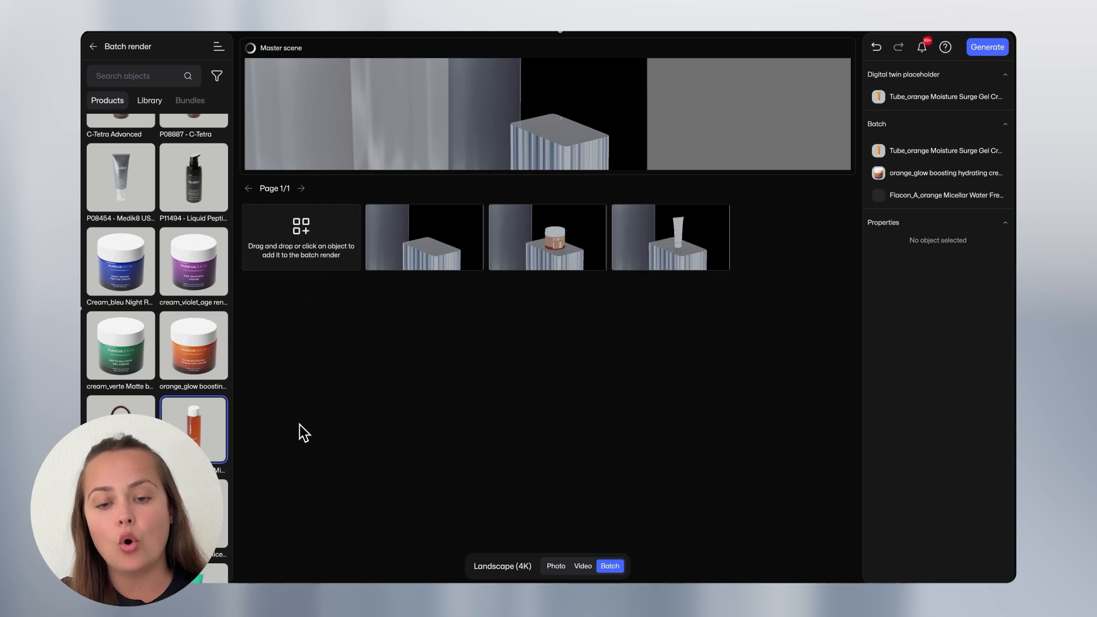
{"action": "left_click_drag", "start_coordinate": [131, 525], "coordinate": [320, 262]}
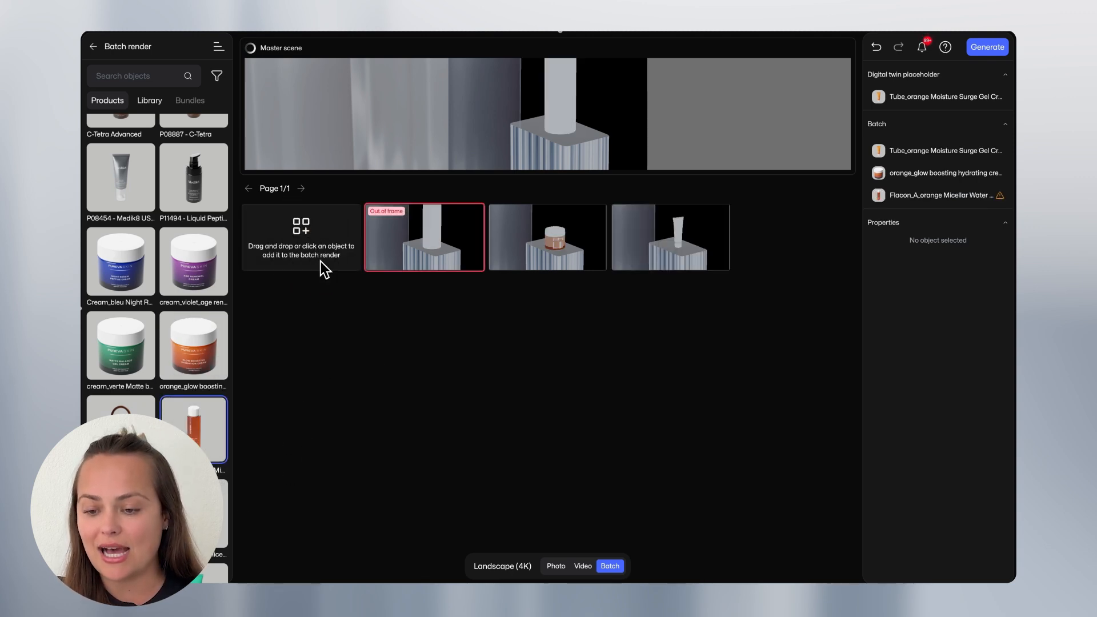
{"action": "scroll", "coordinate": [218, 472], "scroll_direction": "down", "scroll_amount": 5}
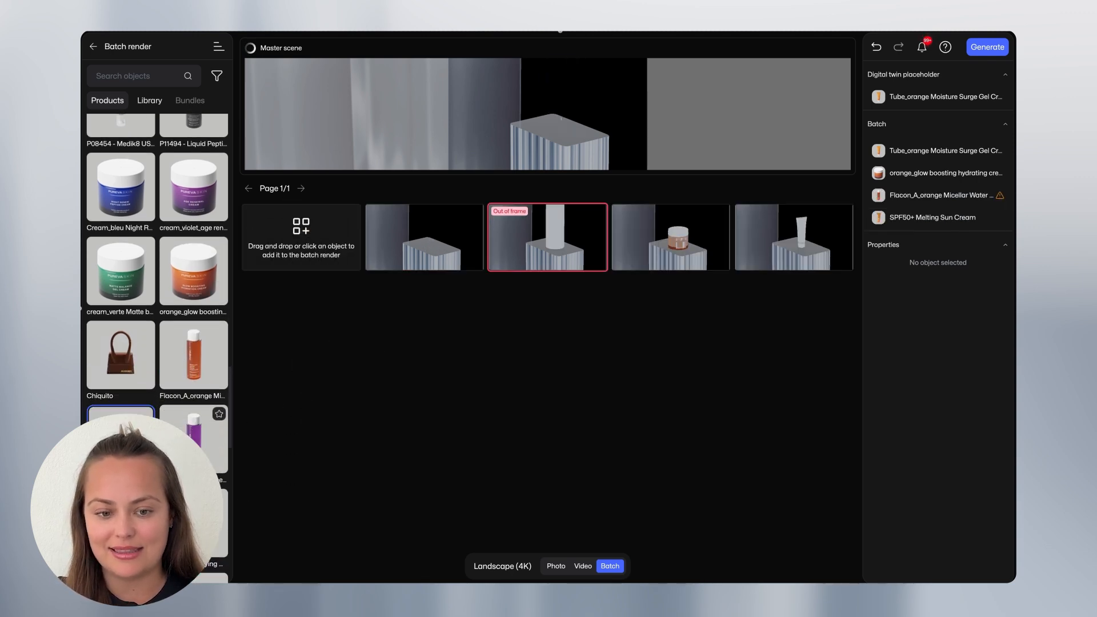
{"action": "scroll", "coordinate": [218, 472], "scroll_direction": "down", "scroll_amount": 5}
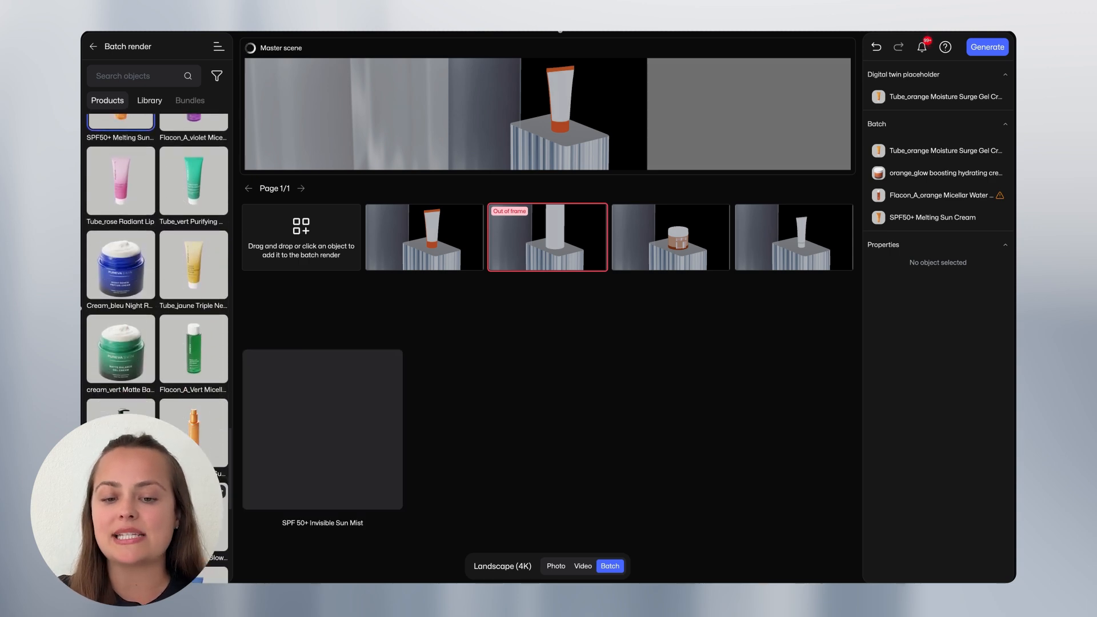
{"action": "left_click_drag", "start_coordinate": [194, 472], "coordinate": [313, 253]}
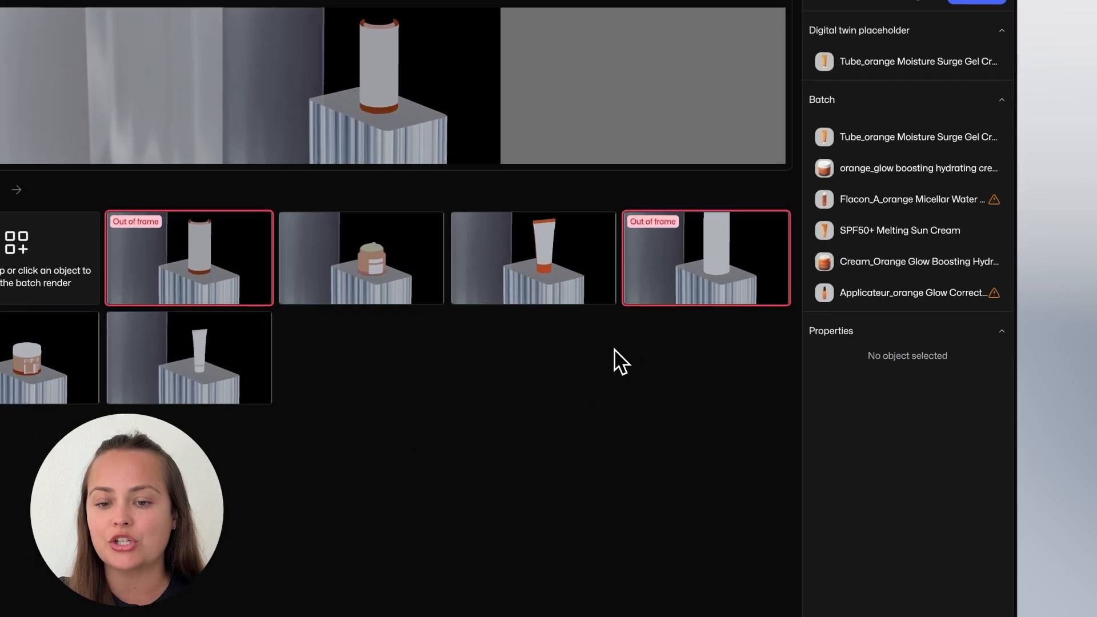
Scale the out-of-frame Flacon_A_orange Micellar Water bottle to 0.52 and set its Turn to -10.
{"action": "mouse_move", "coordinate": [784, 233]}
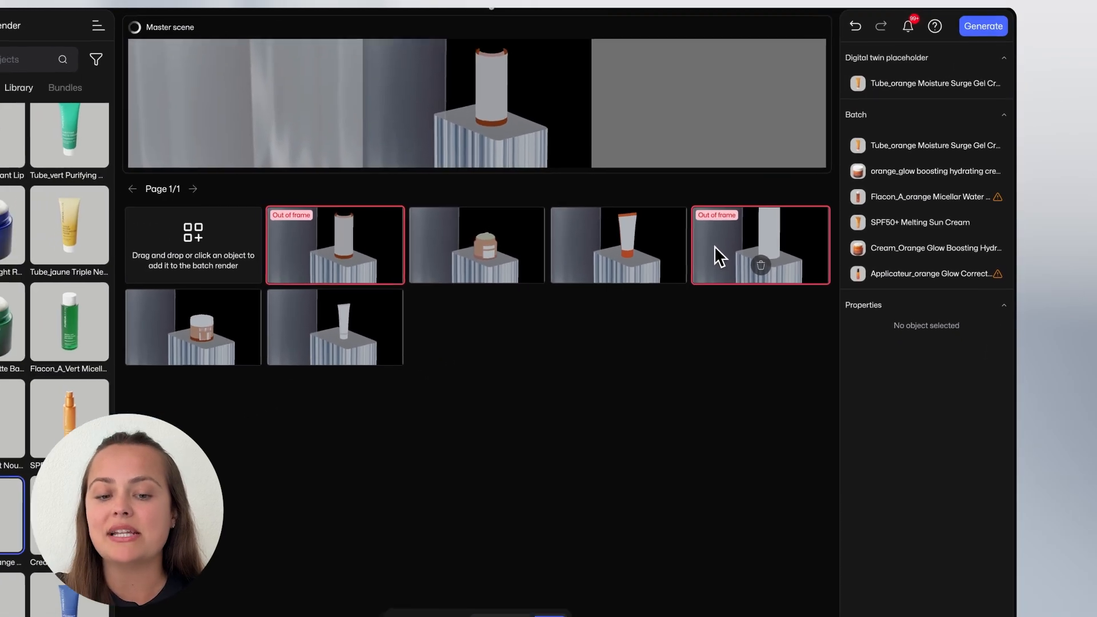
{"action": "left_click", "coordinate": [719, 251]}
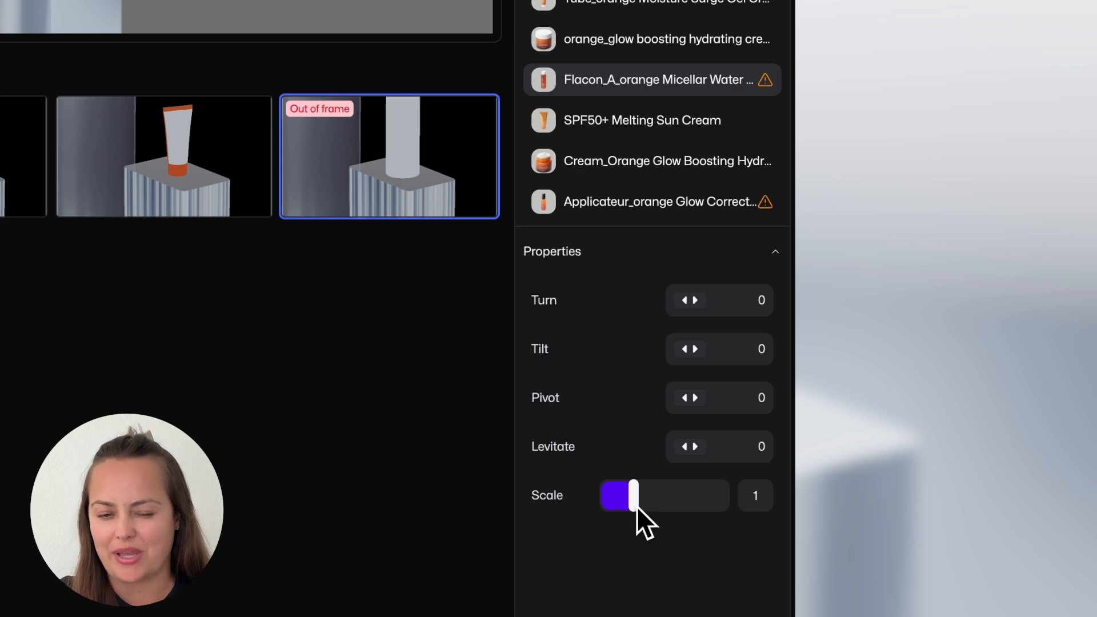
{"action": "left_click_drag", "start_coordinate": [636, 506], "coordinate": [627, 520]}
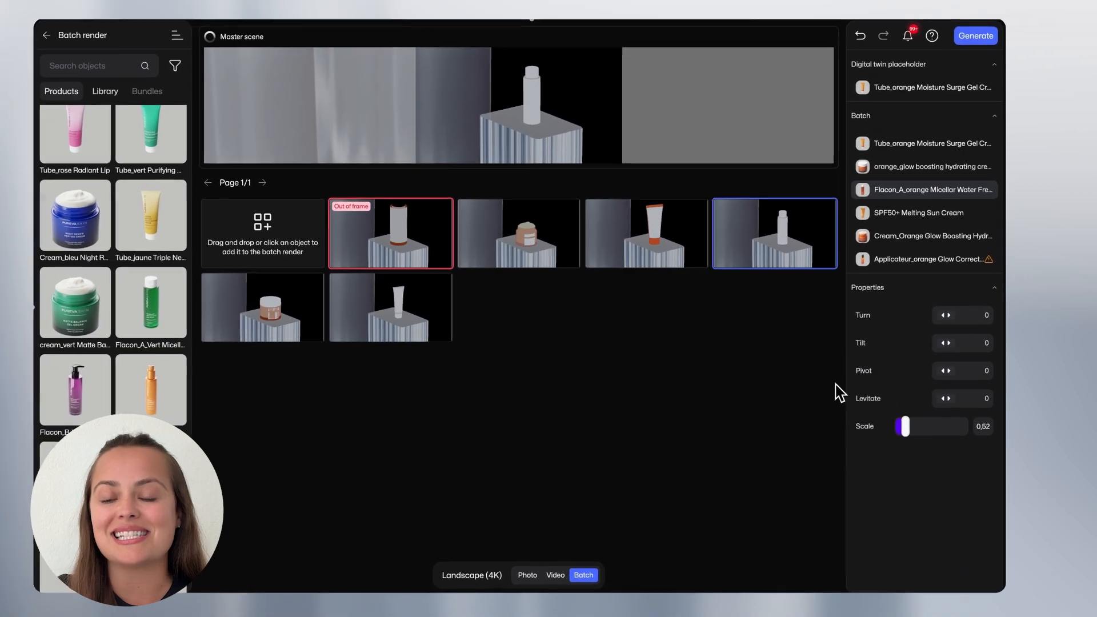
{"action": "left_click_drag", "start_coordinate": [945, 315], "coordinate": [931, 319]}
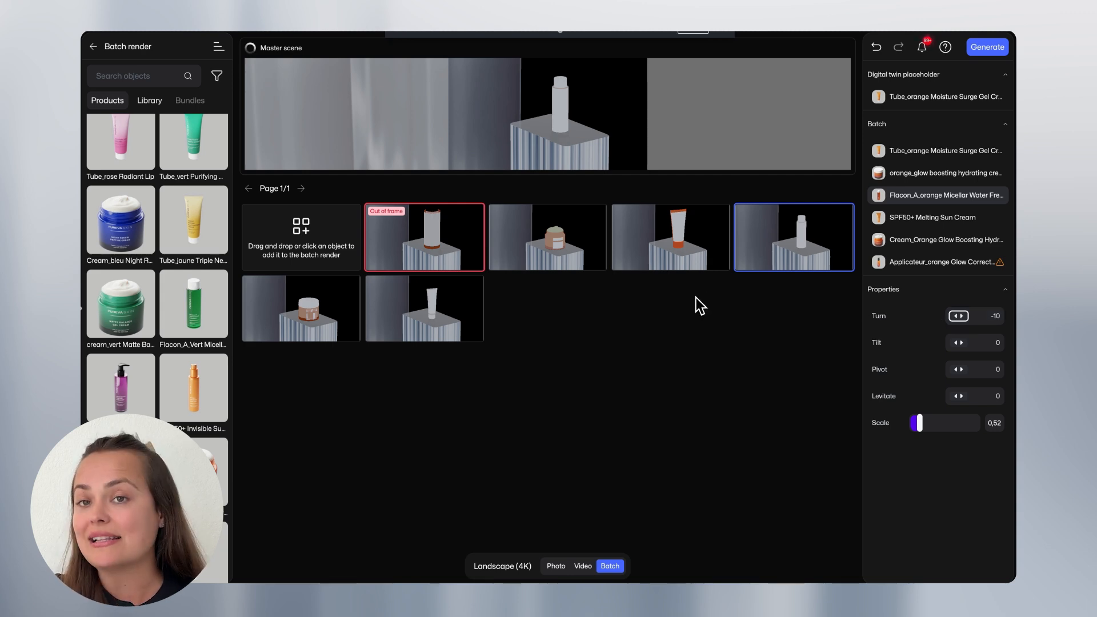
Scale the out-of-frame Applicateur_orange Glow Correct product to 0.67 and set its Turn to 8.
{"action": "left_click", "coordinate": [415, 249]}
{"action": "left_click_drag", "start_coordinate": [929, 426], "coordinate": [925, 428]}
{"action": "mouse_move", "coordinate": [959, 316]}
{"action": "left_mouse_down"}
{"action": "mouse_move", "coordinate": [917, 322]}
{"action": "mouse_move", "coordinate": [960, 320]}
{"action": "left_mouse_up"}
{"action": "left_click_drag", "start_coordinate": [923, 423], "coordinate": [928, 428]}
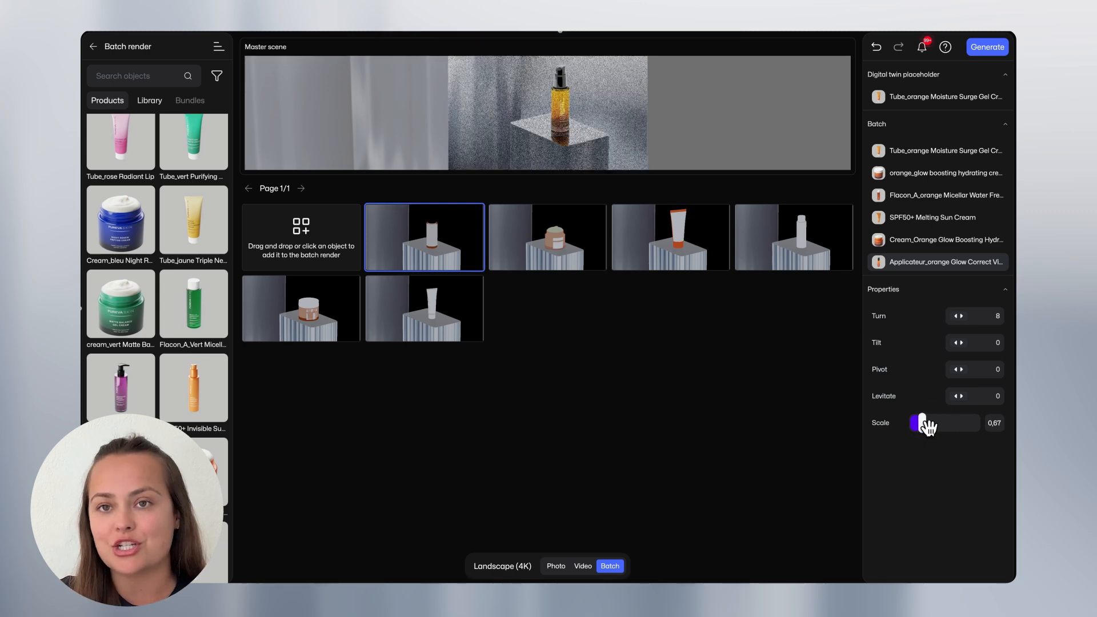
Set the Turn of the open Cream_Orange Glow Boosting jar to -40.
{"action": "left_click", "coordinate": [564, 236]}
{"action": "left_click", "coordinate": [963, 326]}
{"action": "left_click_drag", "start_coordinate": [960, 319], "coordinate": [909, 326]}
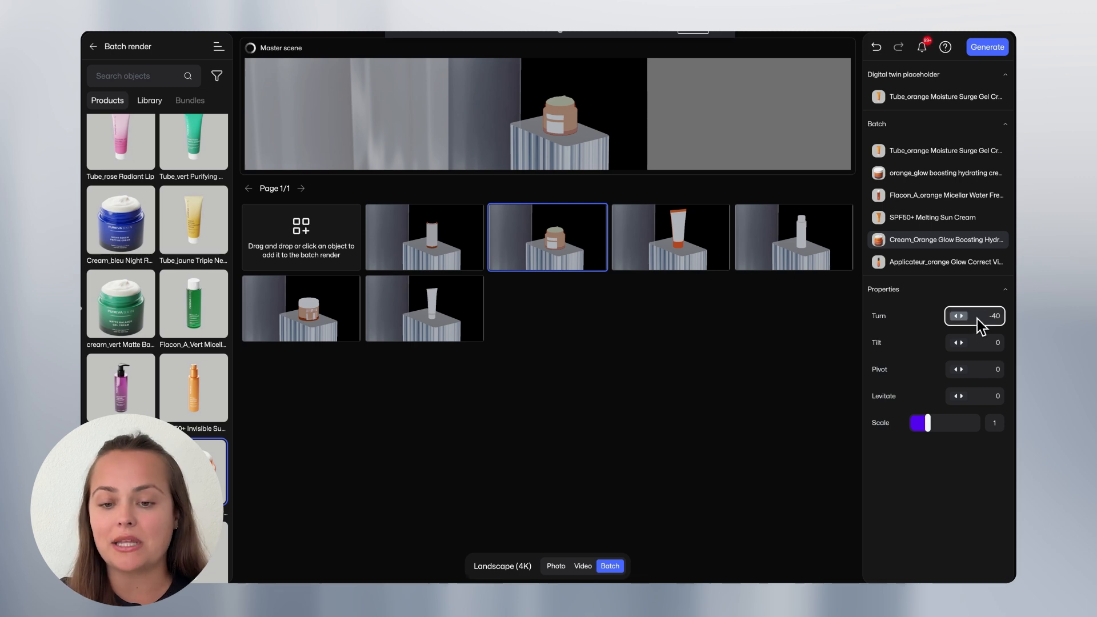
{"action": "left_click", "coordinate": [993, 318]}
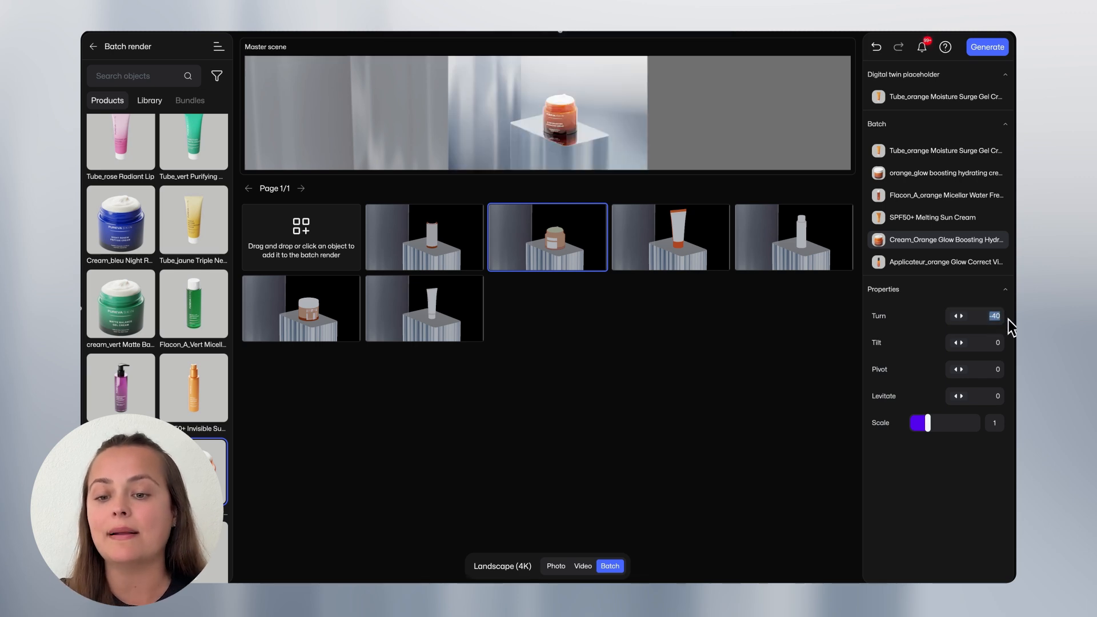
Set the Turn of the closed orange_glow boosting hydrating cream jar to -40.
{"action": "left_click", "coordinate": [326, 326]}
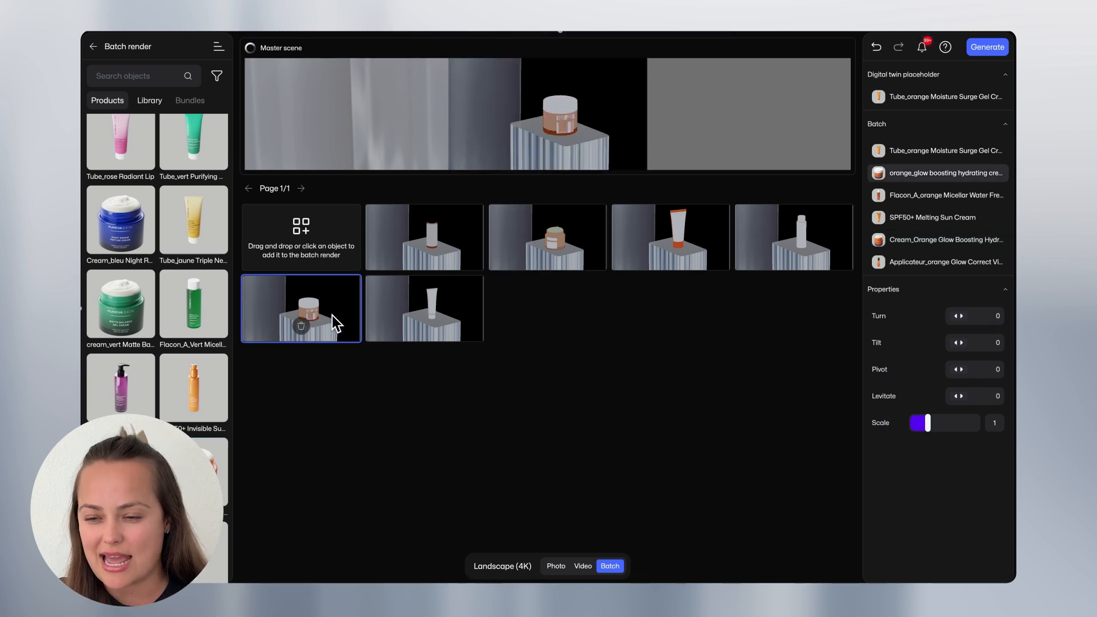
{"action": "left_click", "coordinate": [1003, 317]}
{"action": "type", "text": "-40"}
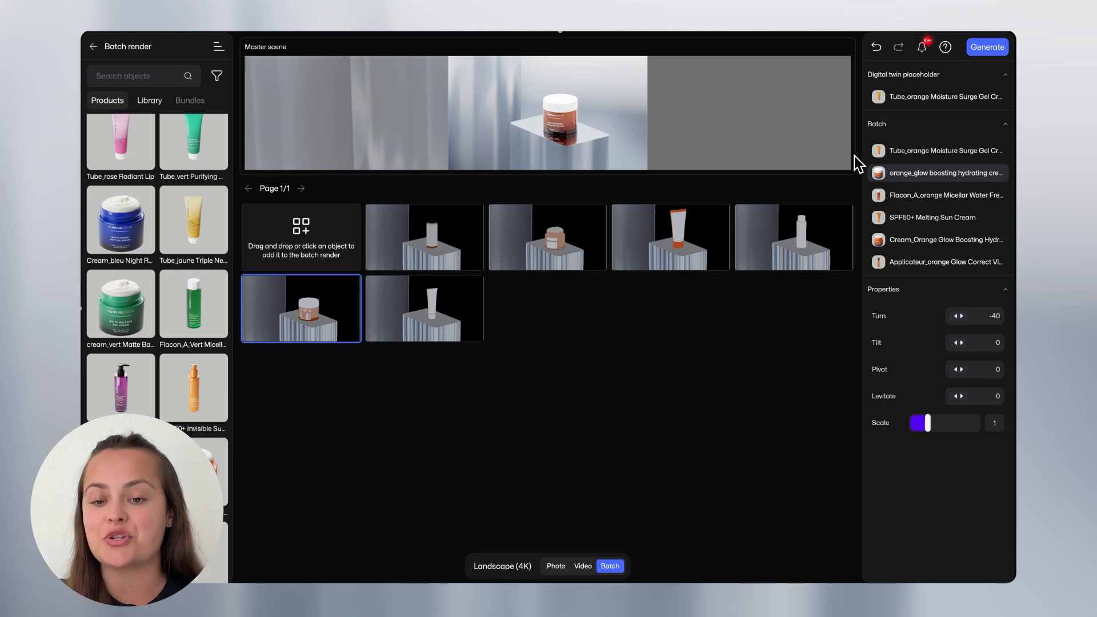
Generate the batch with the render name "Batch render _" followed by the Object Name variable.
{"action": "left_click", "coordinate": [992, 50]}
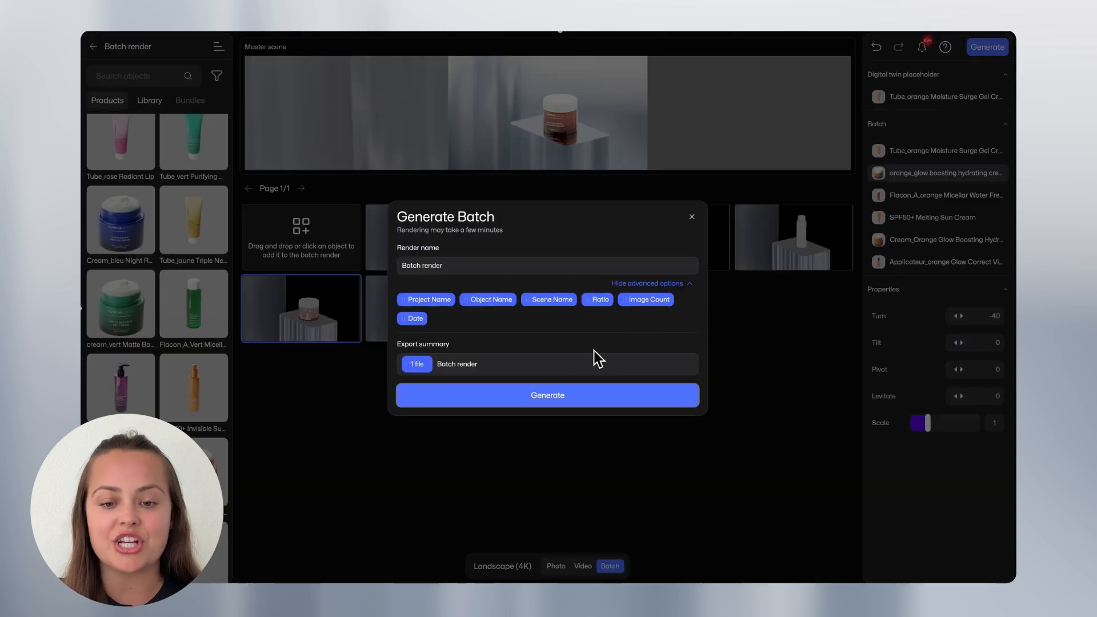
{"action": "left_click", "coordinate": [457, 268]}
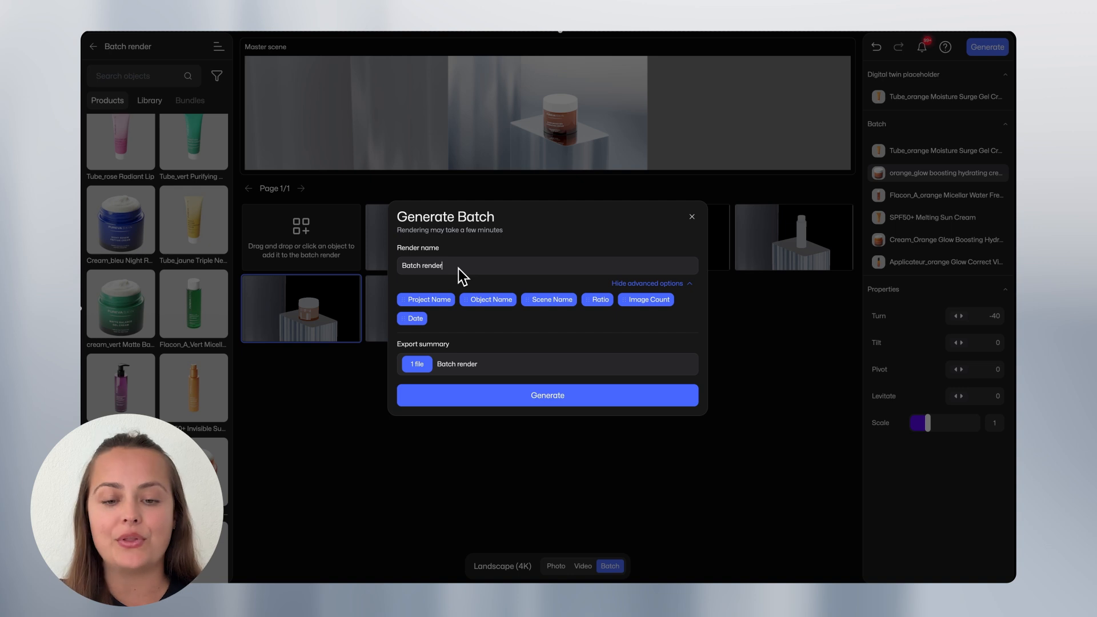
{"action": "type", "text": "-"}
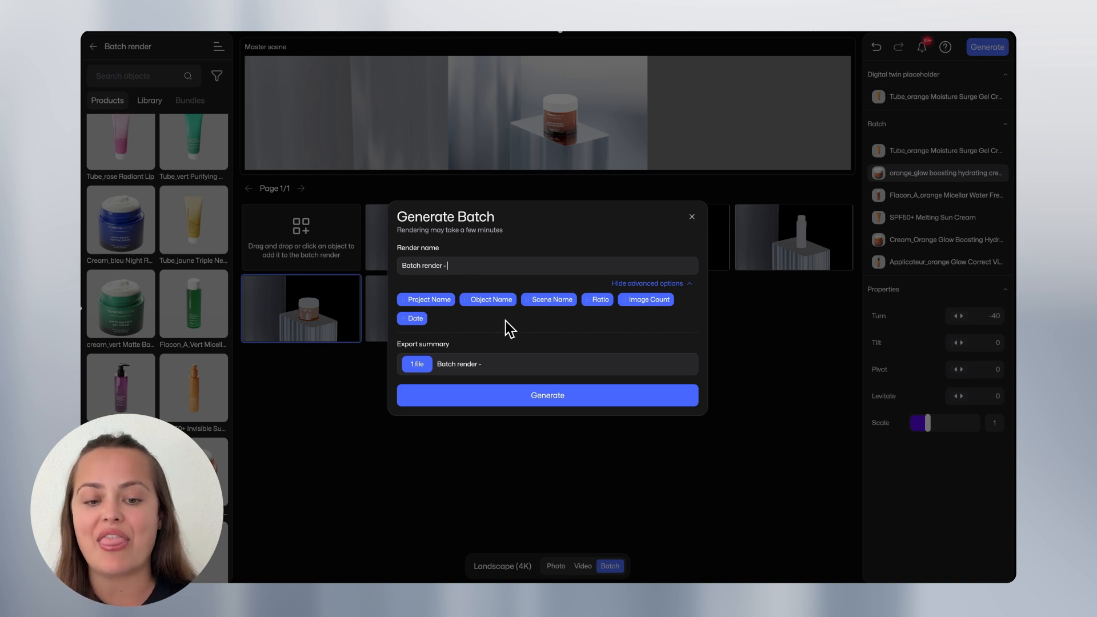
{"action": "left_click_drag", "start_coordinate": [492, 303], "coordinate": [476, 283]}
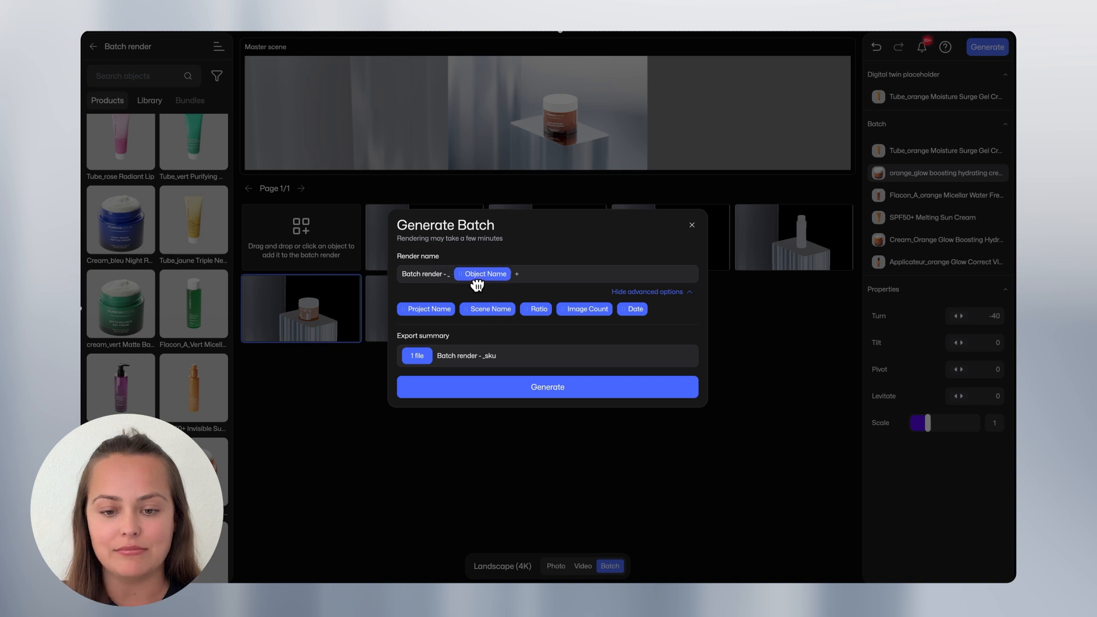
{"action": "left_click", "coordinate": [451, 278]}
{"action": "key", "text": "BackSpace"}
{"action": "key", "text": "BackSpace"}
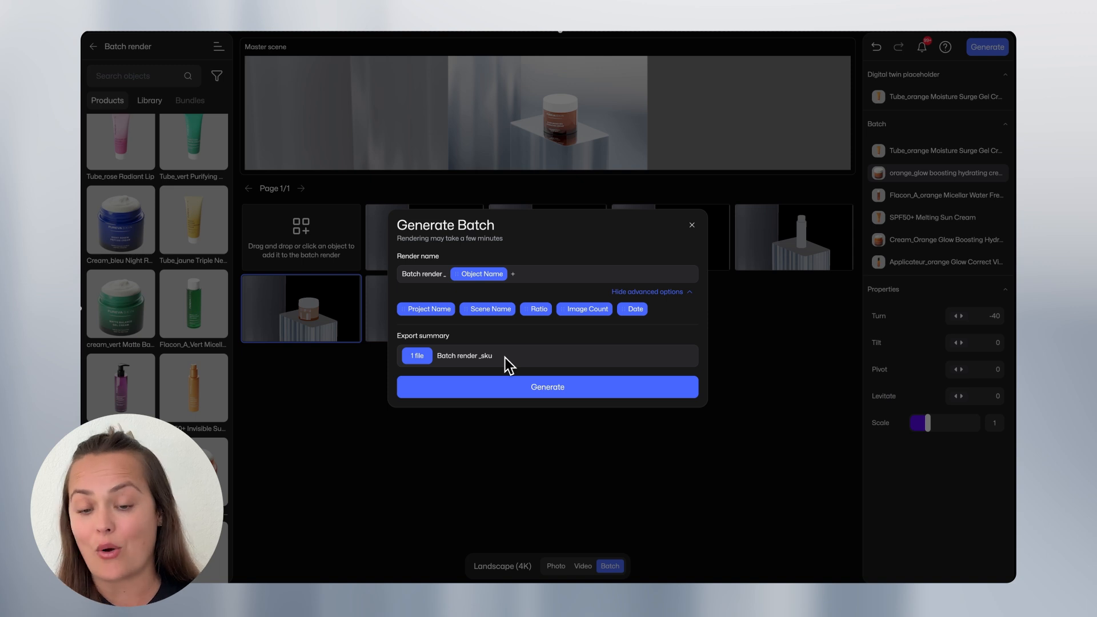
{"action": "left_click", "coordinate": [547, 389]}
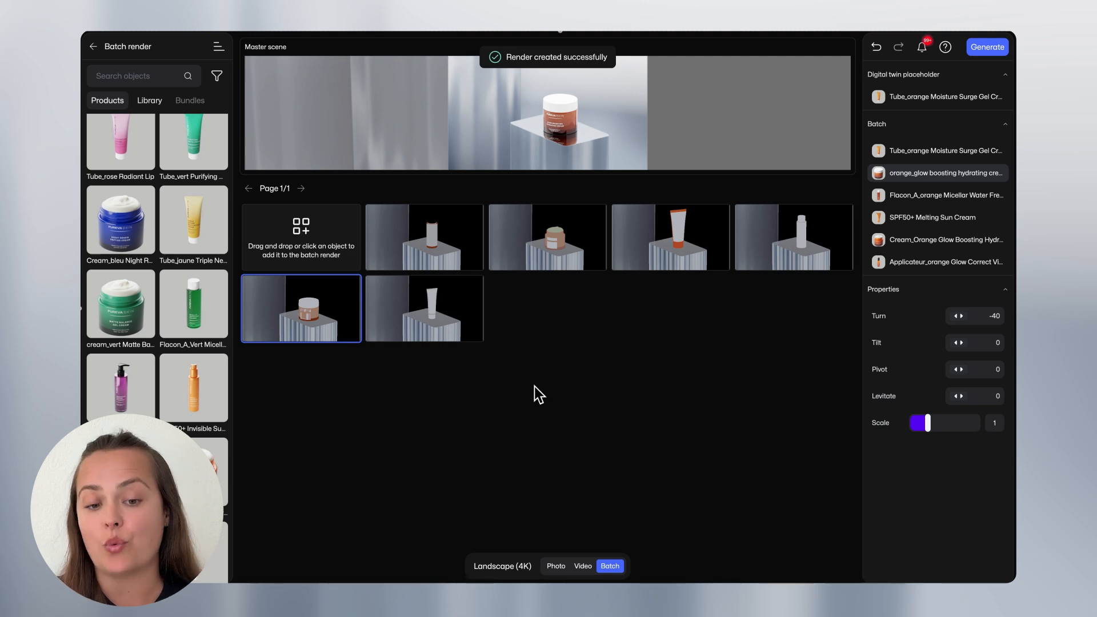
{"action": "left_click", "coordinate": [534, 386]}
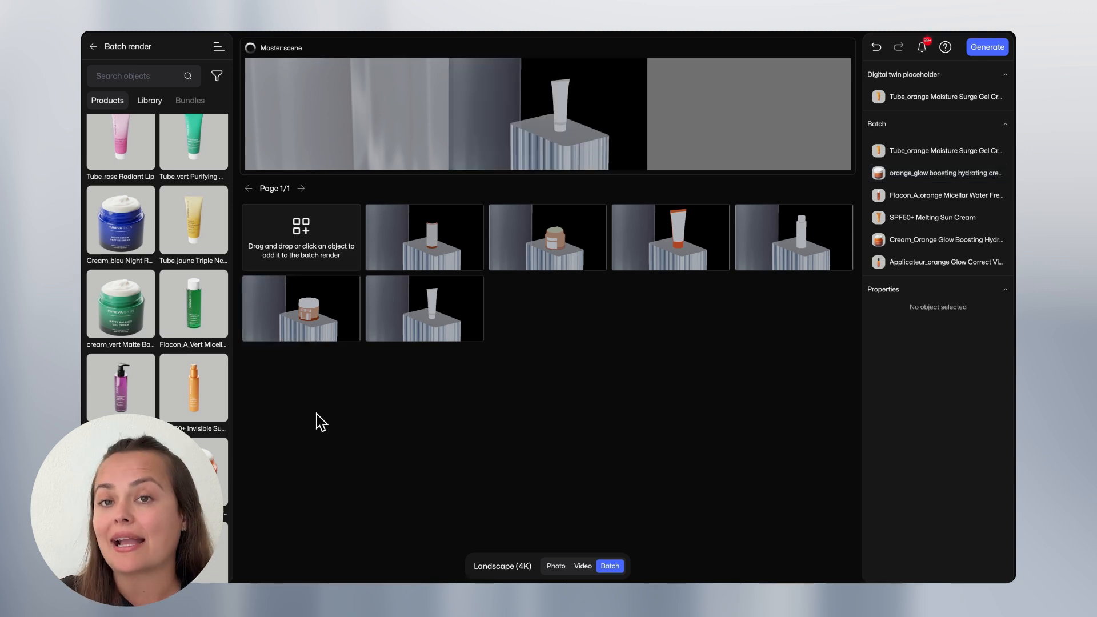
Leave the batch editor and open the Batch render _sku result from the Renders library.
{"action": "left_click", "coordinate": [95, 47]}
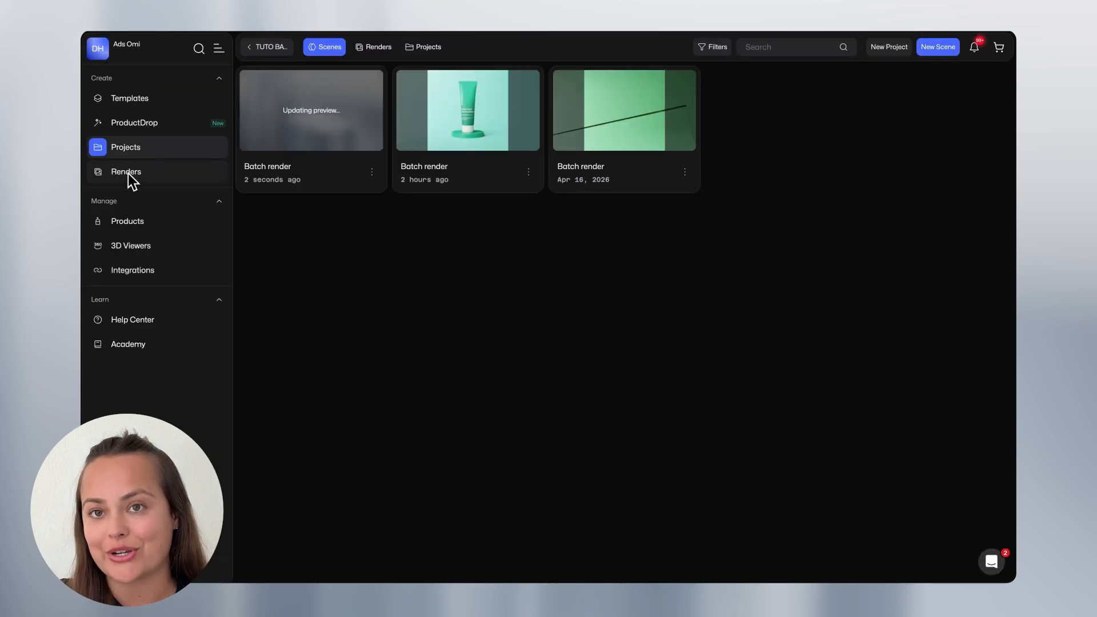
{"action": "left_click", "coordinate": [124, 174]}
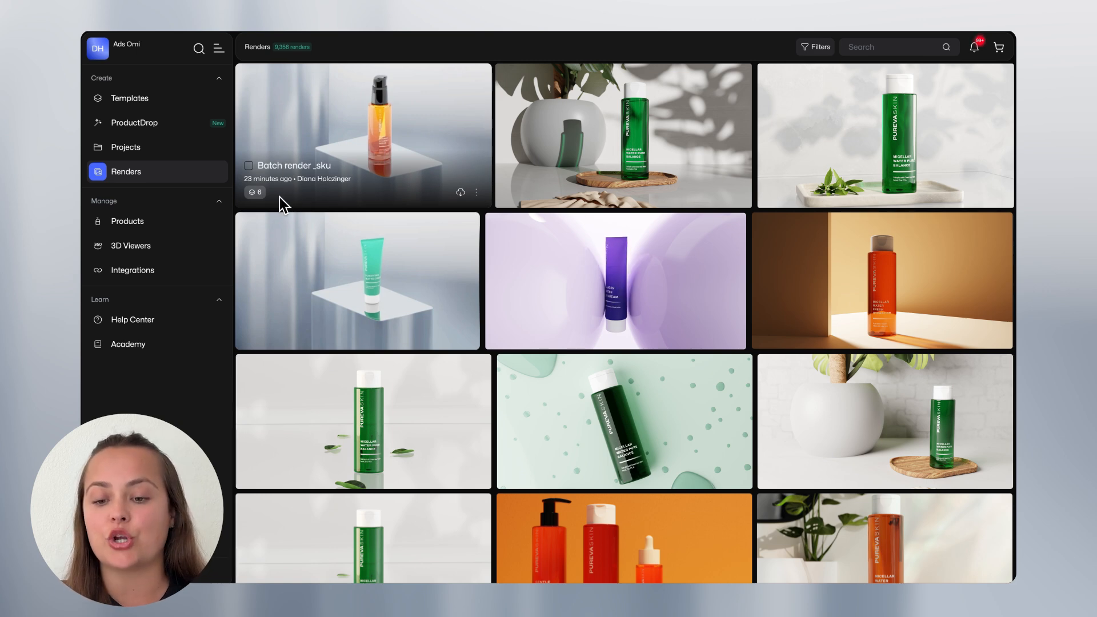
{"action": "mouse_move", "coordinate": [262, 198]}
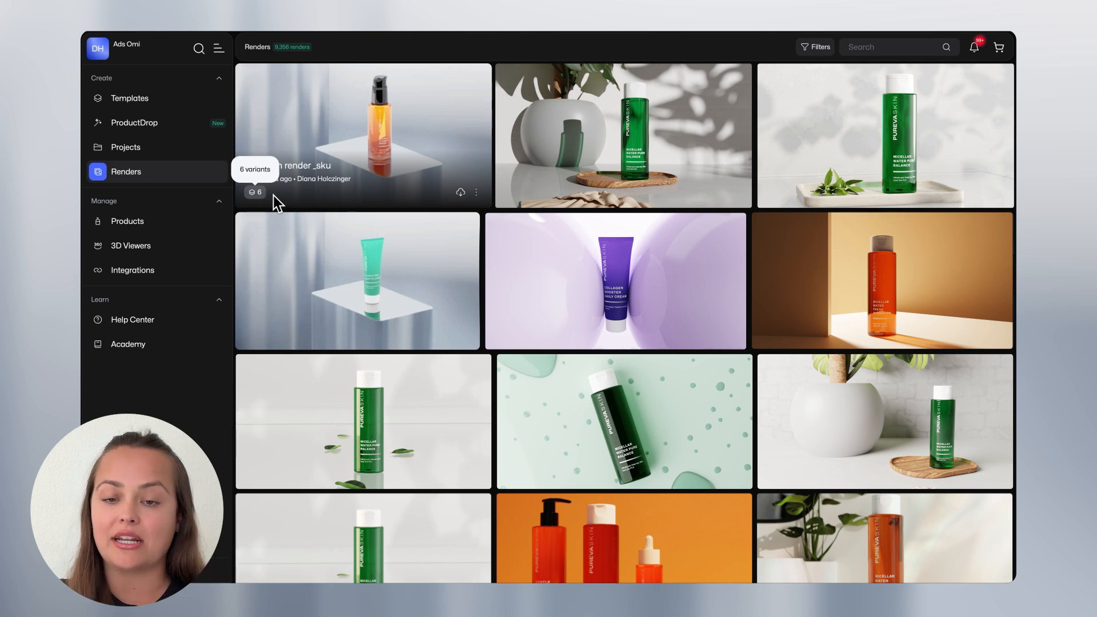
{"action": "left_click", "coordinate": [365, 133]}
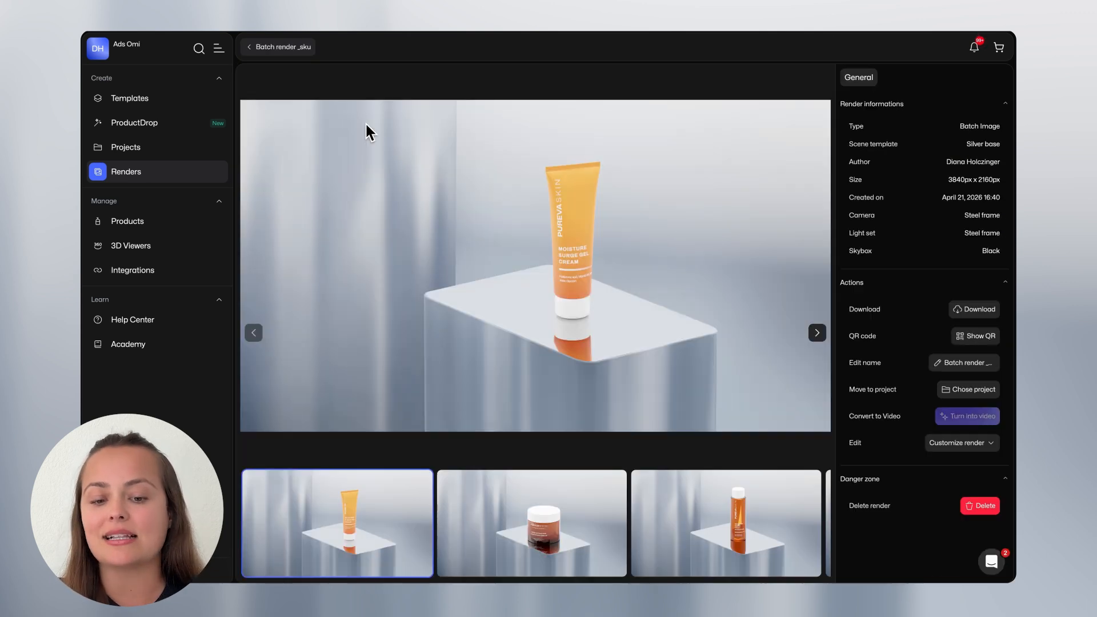
Examine the rendered batch variants one by one, from the closed orange_glow jar to the open Cream_Orange Glow Boosting jar.
{"action": "left_click", "coordinate": [526, 489]}
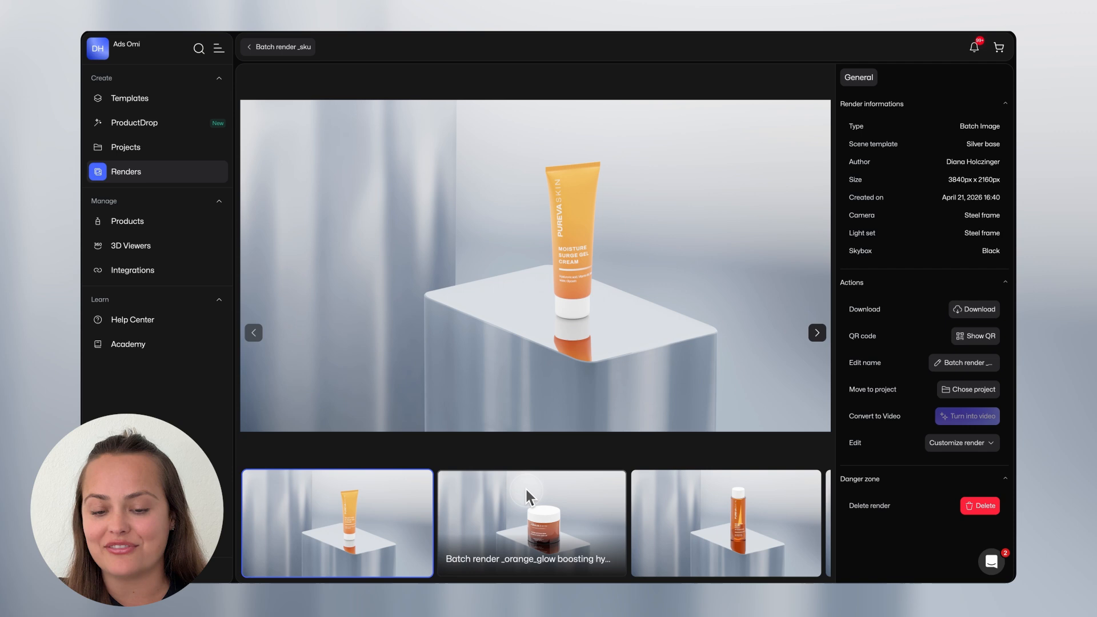
{"action": "left_click", "coordinate": [667, 539]}
{"action": "left_click", "coordinate": [701, 533]}
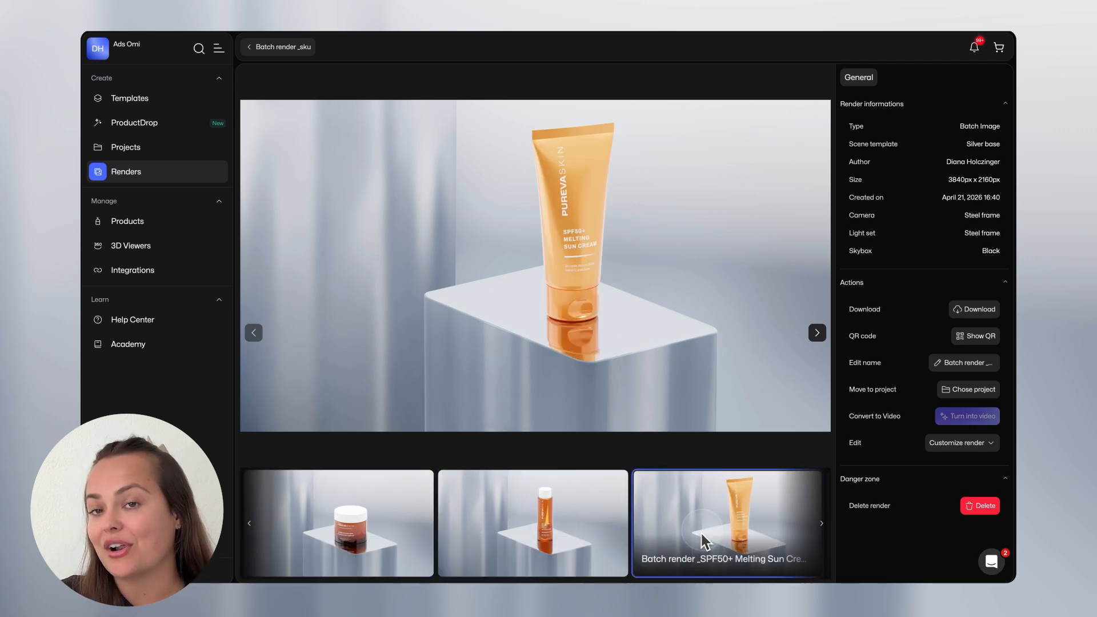
{"action": "left_click", "coordinate": [701, 534]}
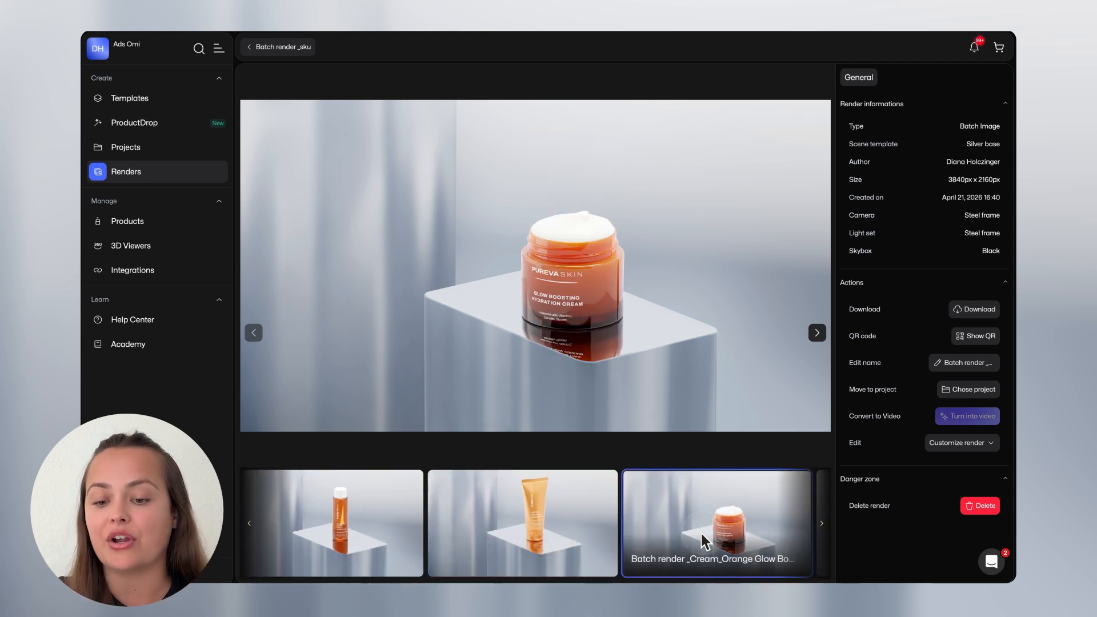